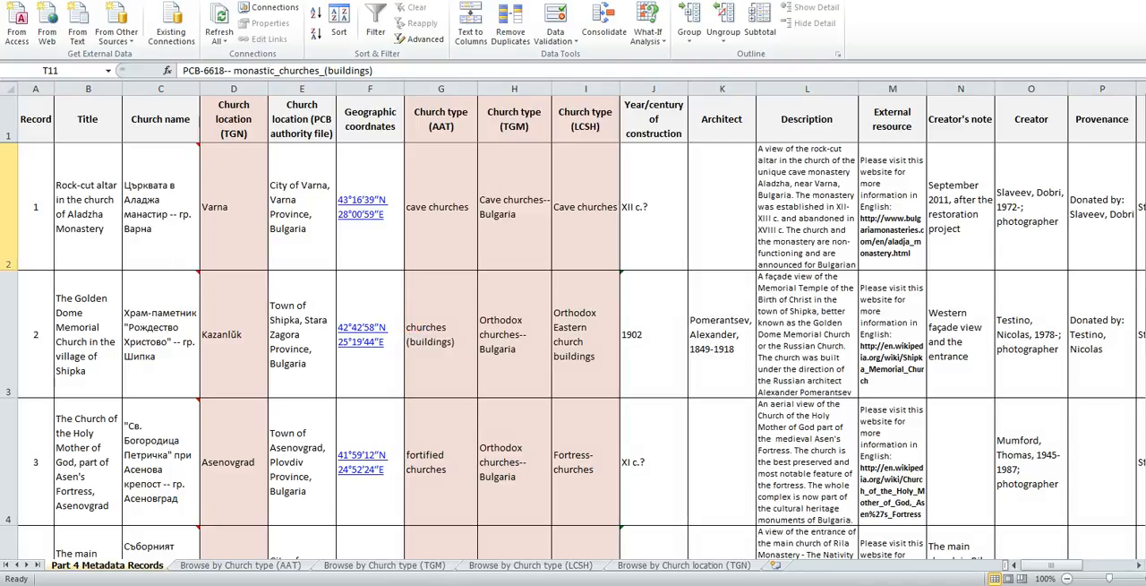
Select the entire row of record 2 on the Part 4 Metadata Records sheet and examine its fields.
left_click(9, 312)
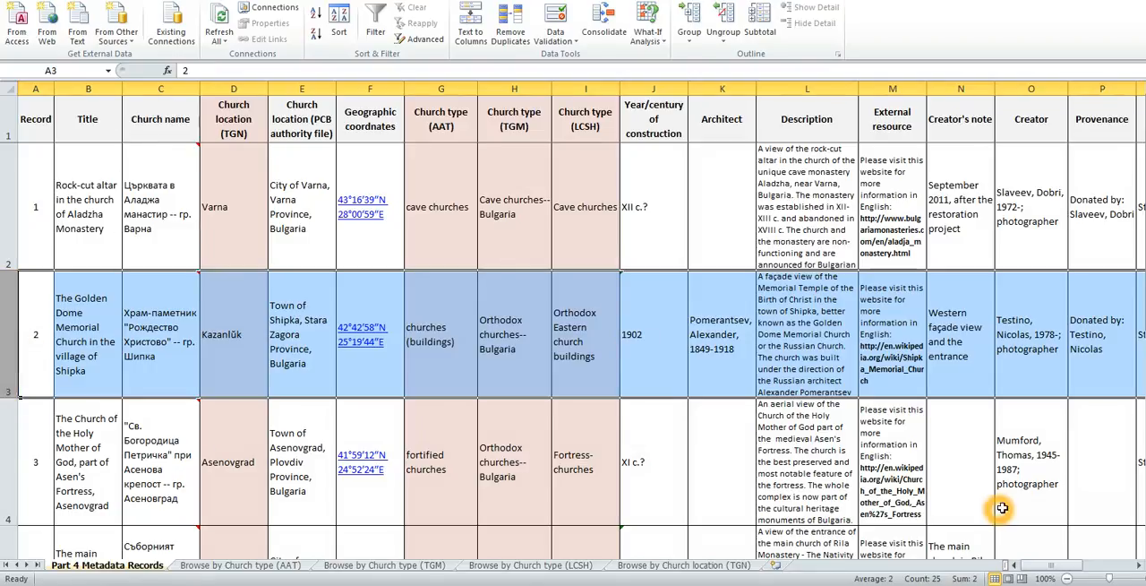
mouse_move(1053, 571)
left_mouse_down()
mouse_move(1108, 570)
mouse_move(1053, 575)
left_mouse_up()
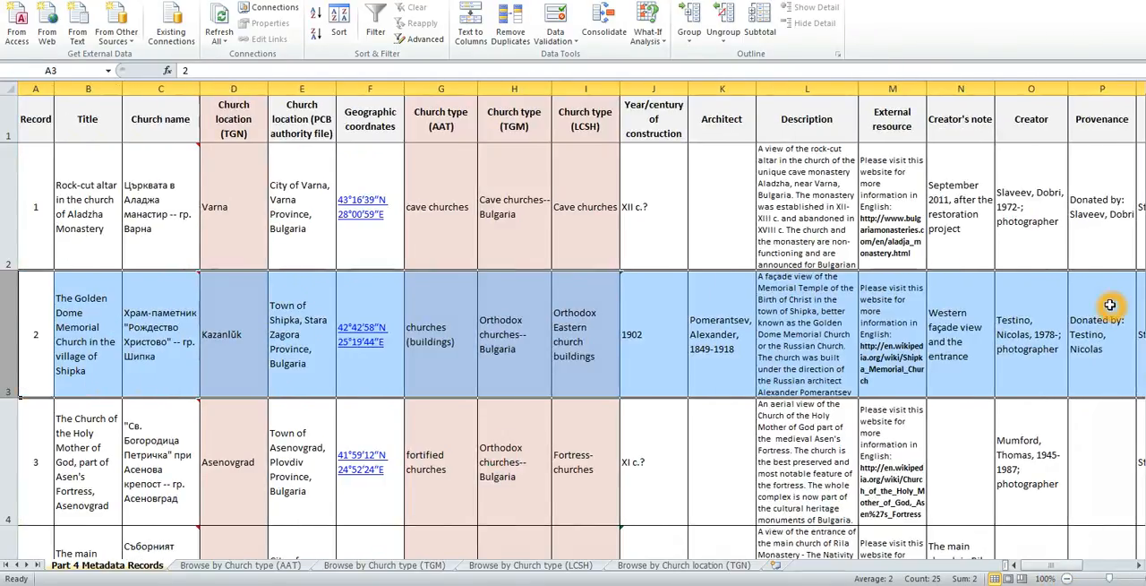
left_click_drag(1145, 261, 1145, 430)
mouse_move(1145, 470)
left_mouse_down()
mouse_move(1145, 322)
mouse_move(1145, 456)
left_mouse_up()
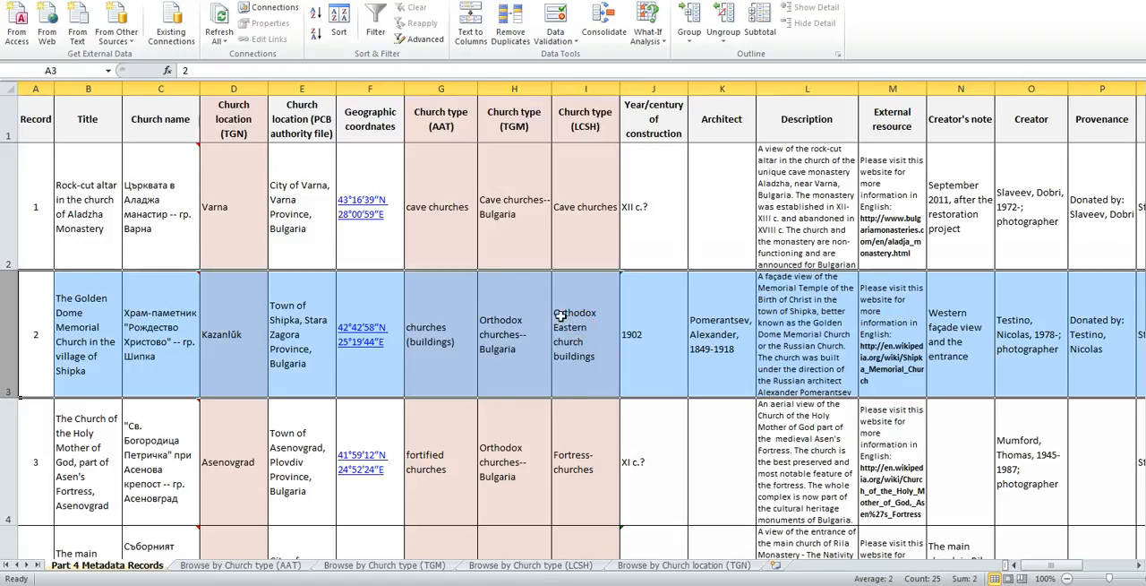
Compare the church type terms in the AAT and TGM columns across records 1 to 5.
left_click(504, 326)
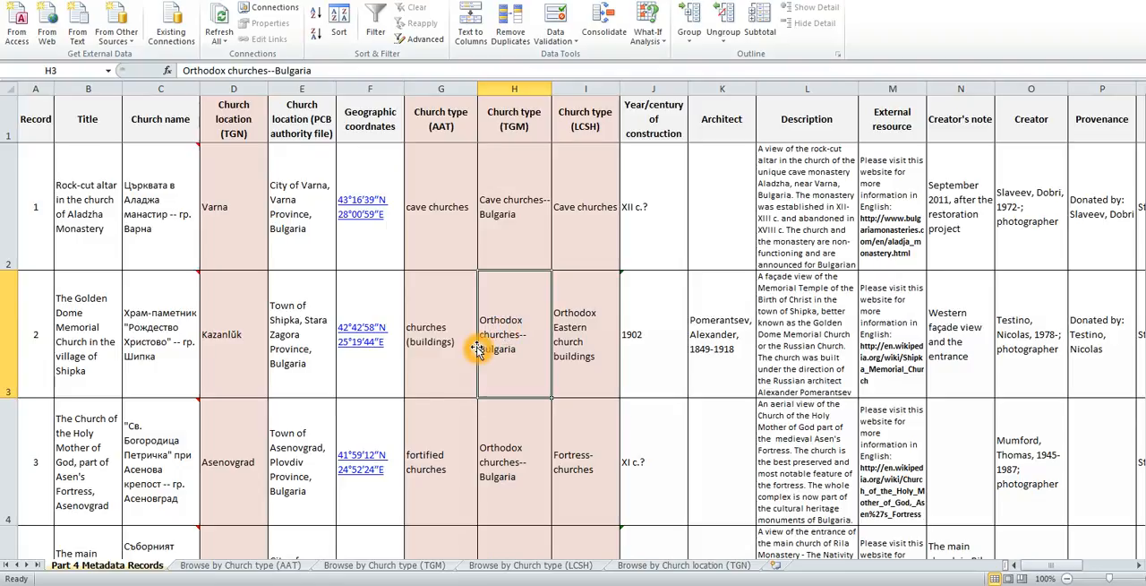
left_click(461, 208)
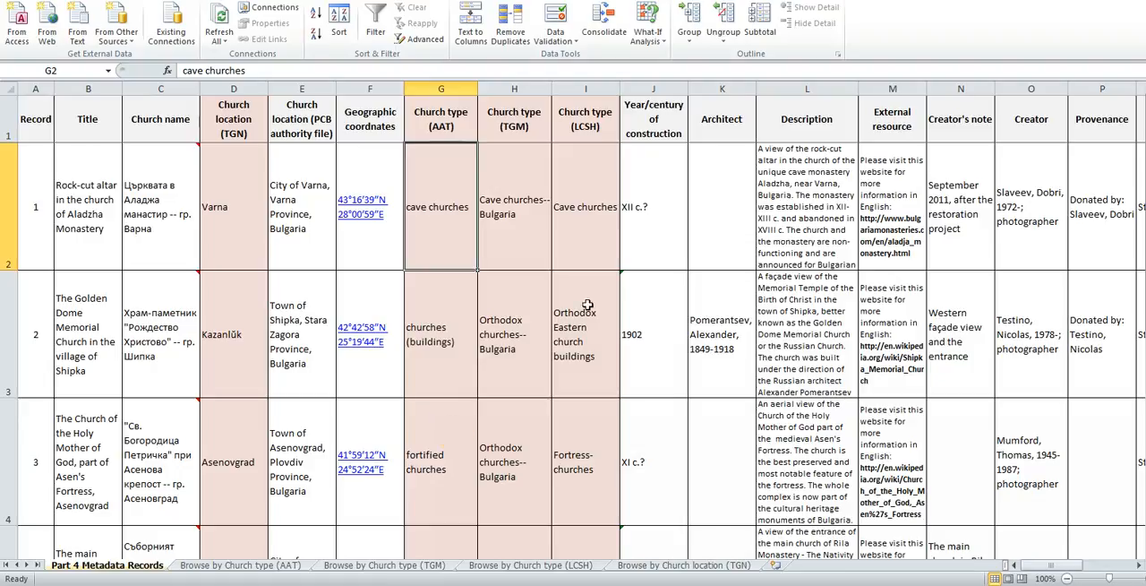
left_click(517, 221)
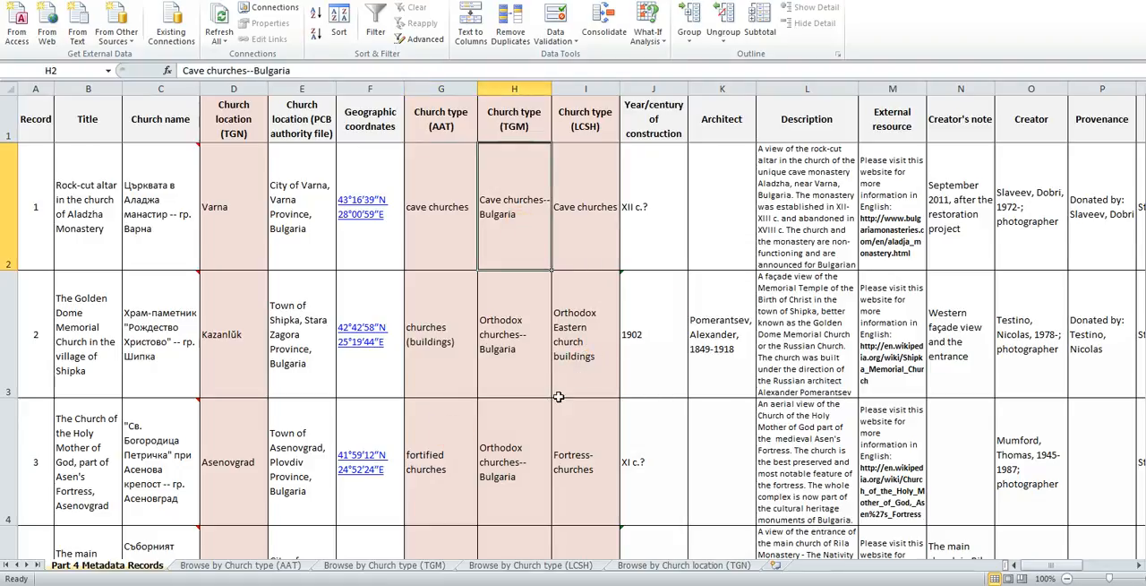
left_click(512, 87)
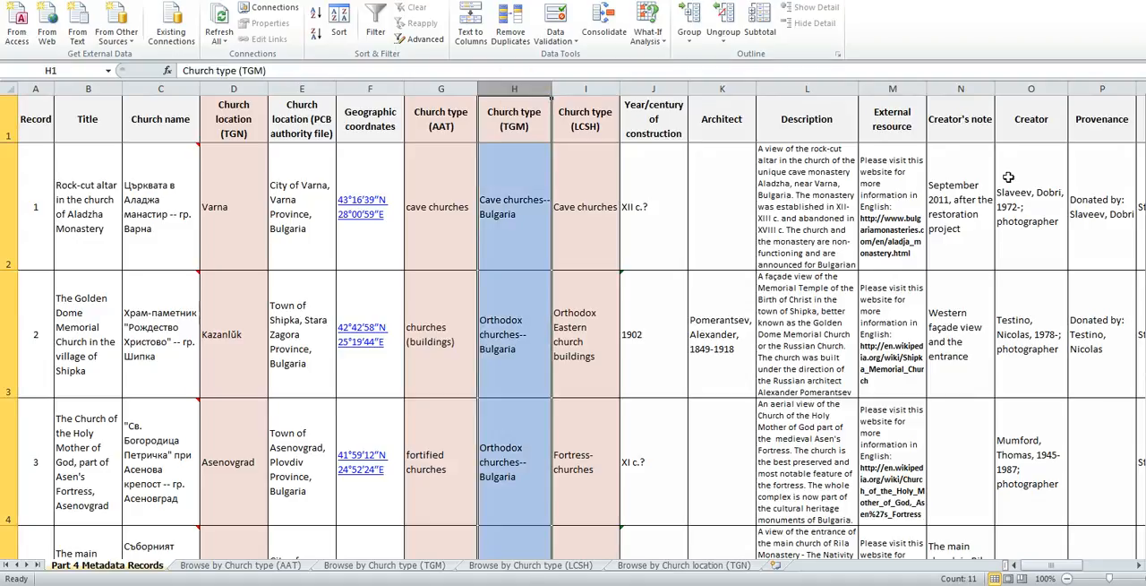
left_click_drag(1144, 184, 1145, 195)
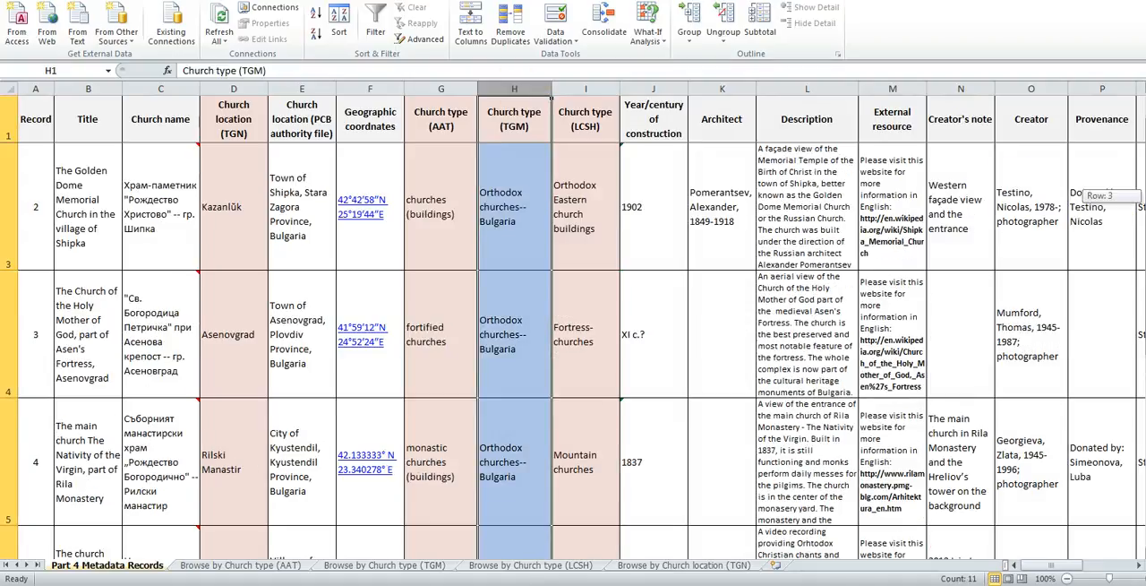
left_click(531, 215)
left_click(532, 335)
left_click(518, 477)
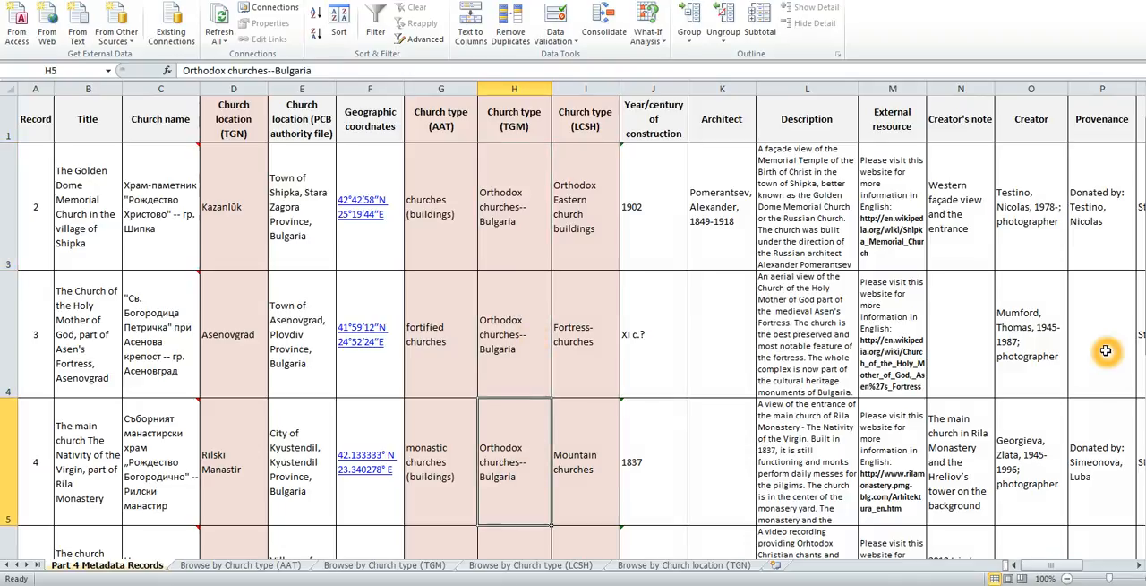
left_click_drag(1140, 296, 1141, 303)
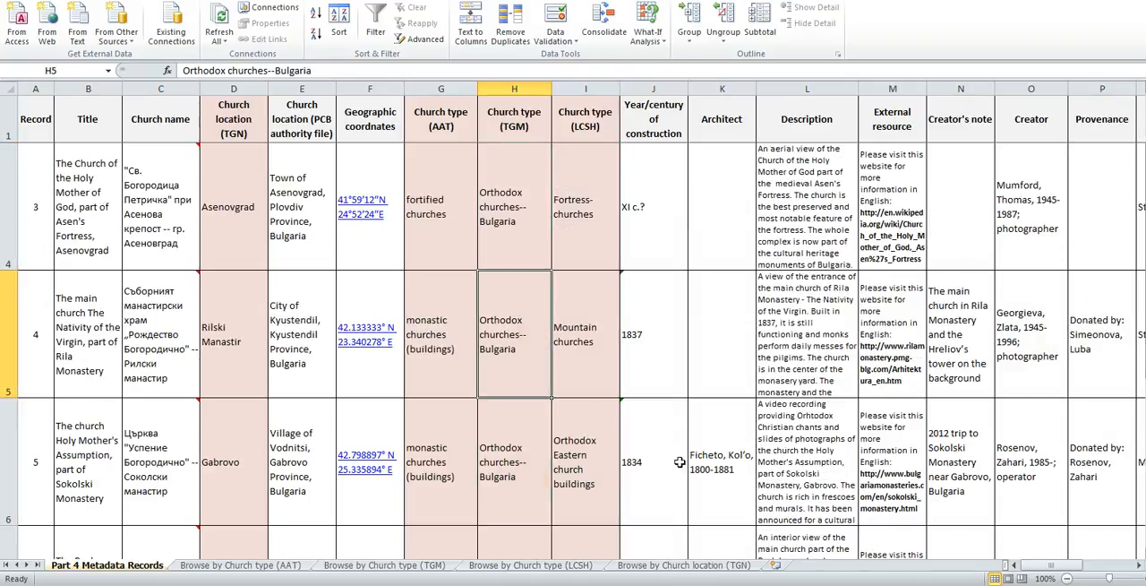
left_click(530, 478)
left_click(433, 346)
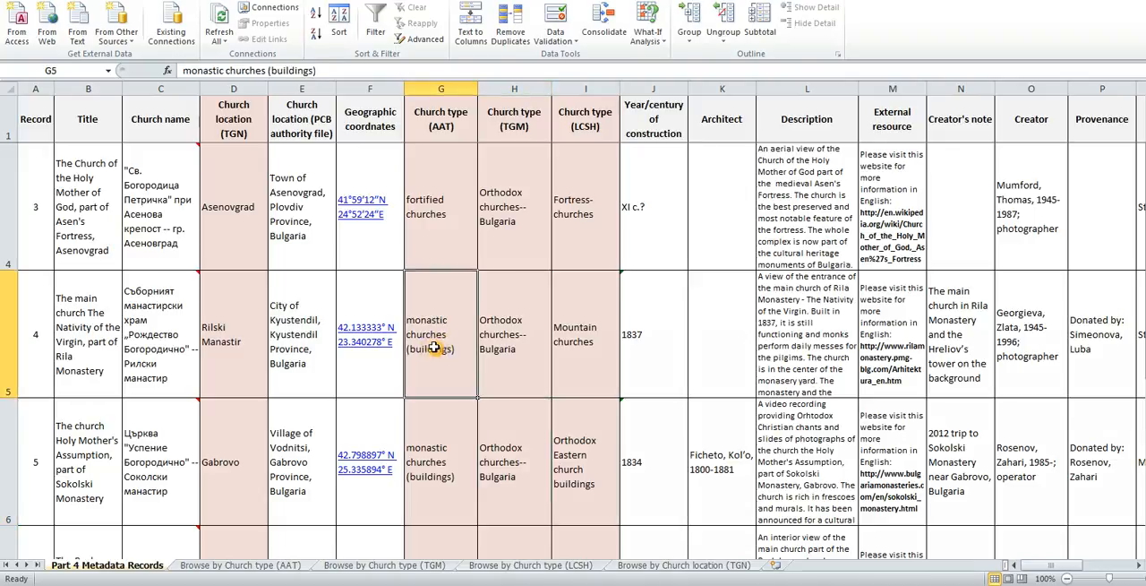
left_click(439, 454)
left_click(450, 217)
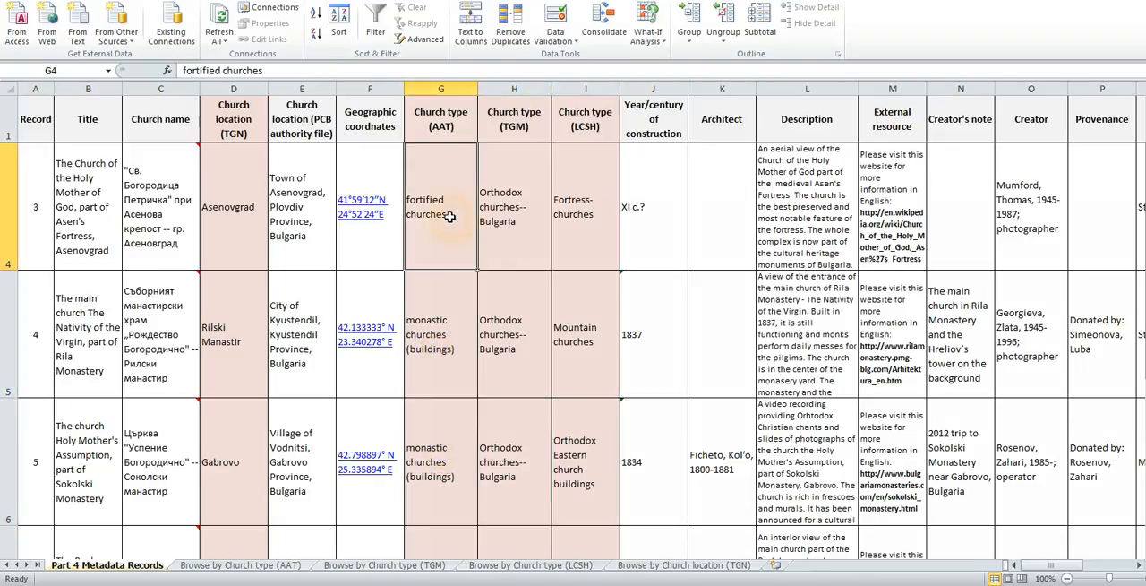
scroll(886, 447, "up", 1)
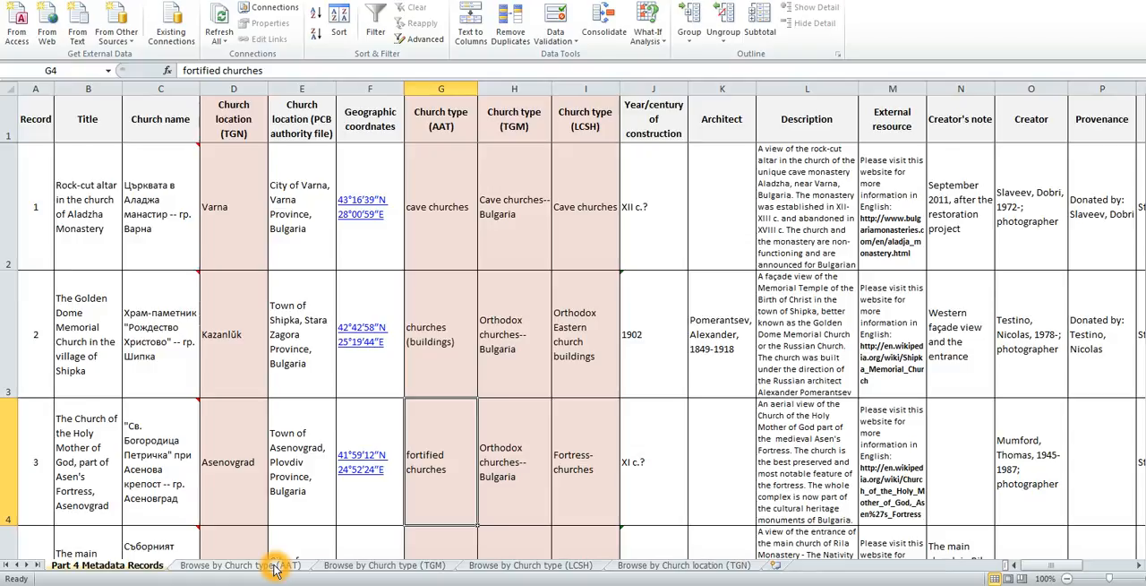
On the Browse by Church type (AAT) sheet, turn on filtering for the Church type (AAT) column.
left_click(274, 565)
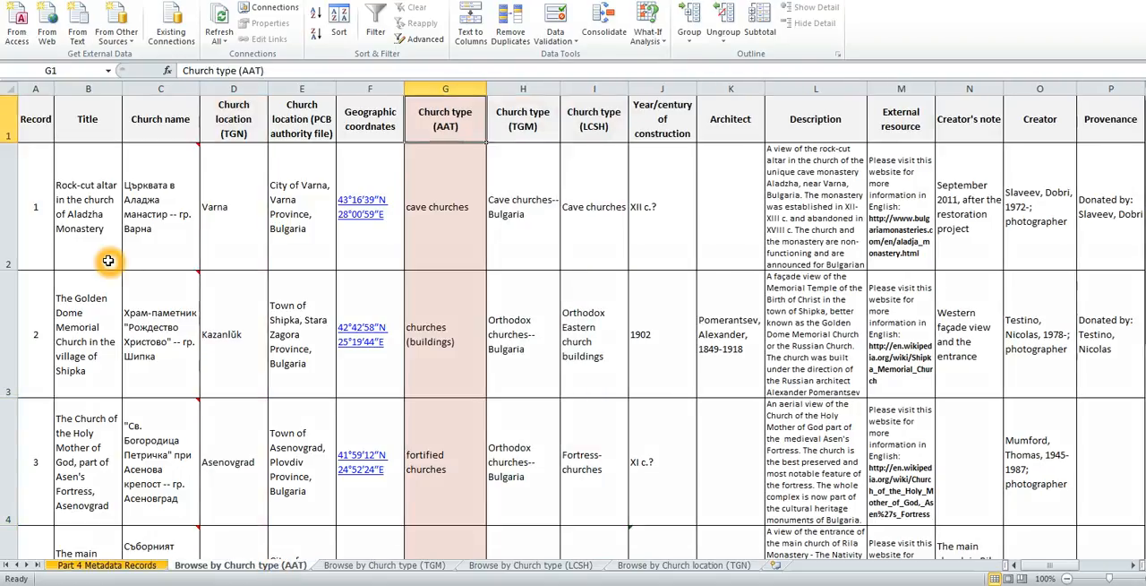
left_click(376, 34)
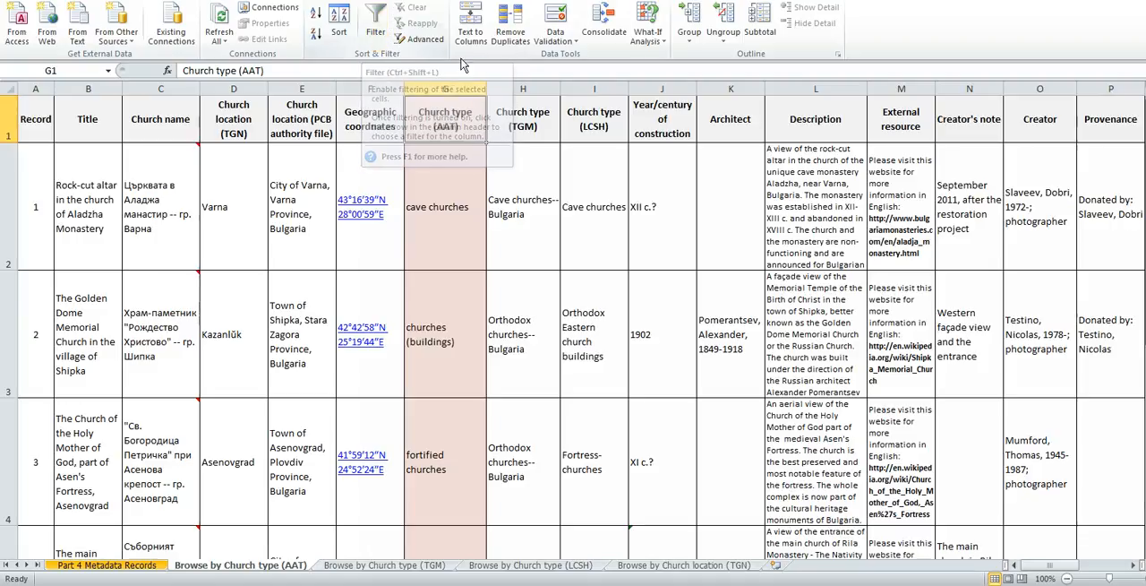
left_click(453, 86)
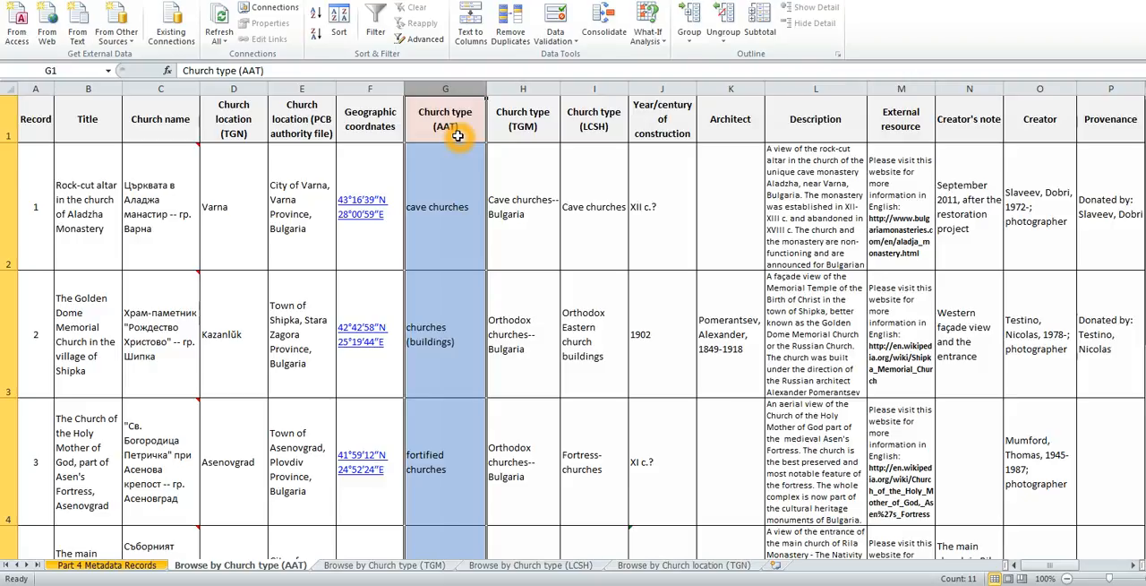
left_click(374, 31)
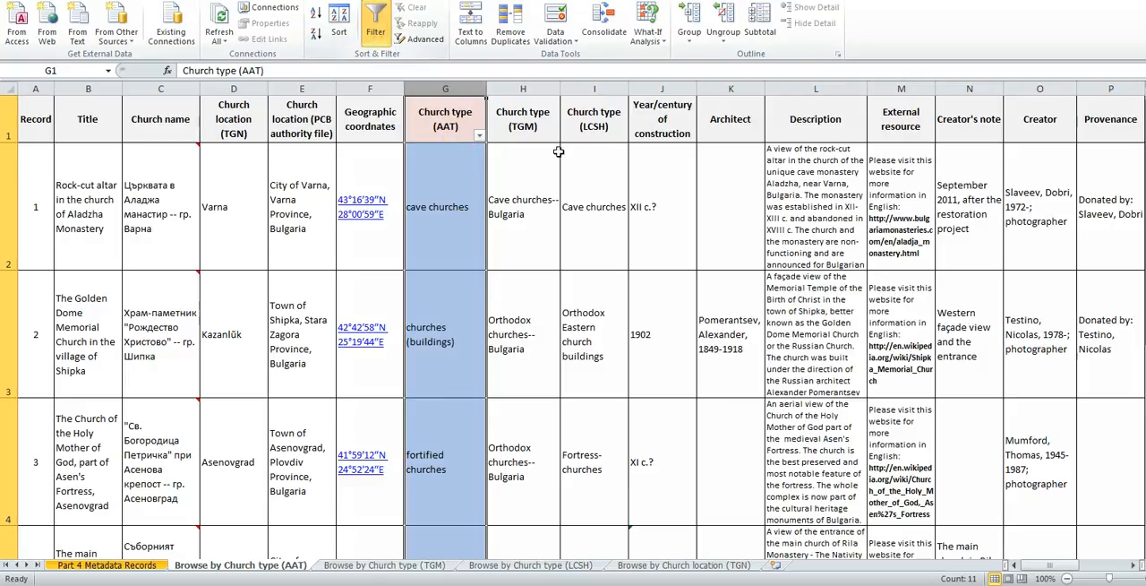
Filter the Church type (AAT) column to only fortified churches and select each resulting record row in turn.
left_click(482, 137)
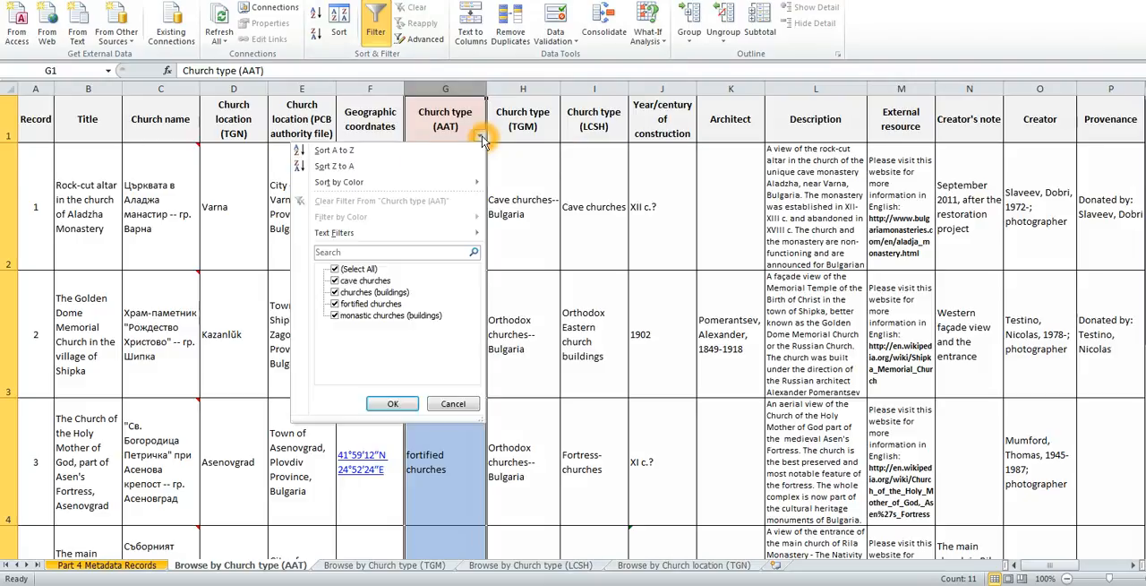
mouse_move(465, 192)
left_click(334, 269)
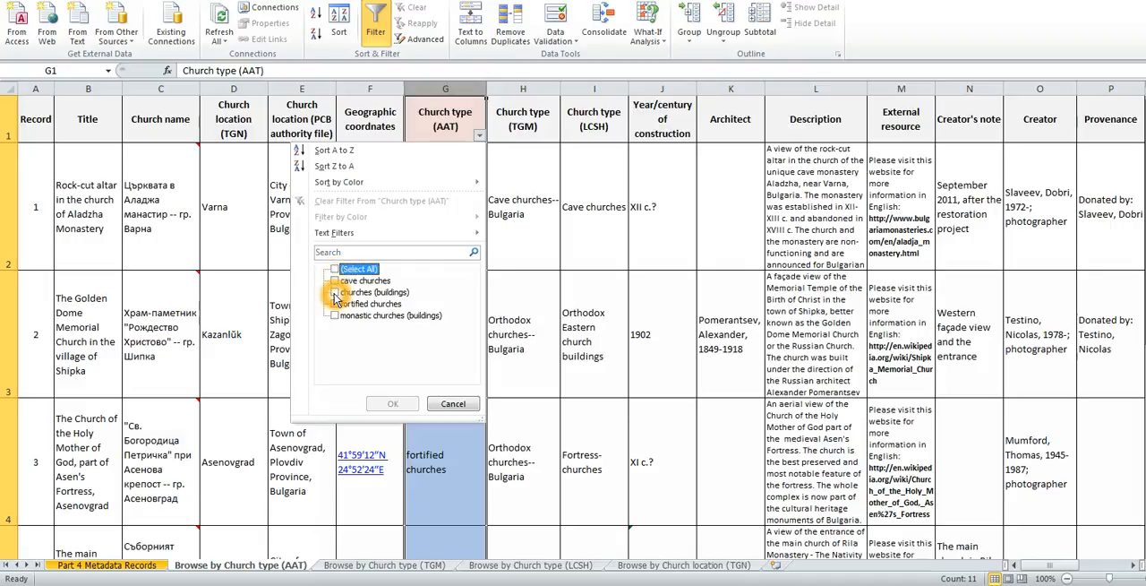
left_click(335, 292)
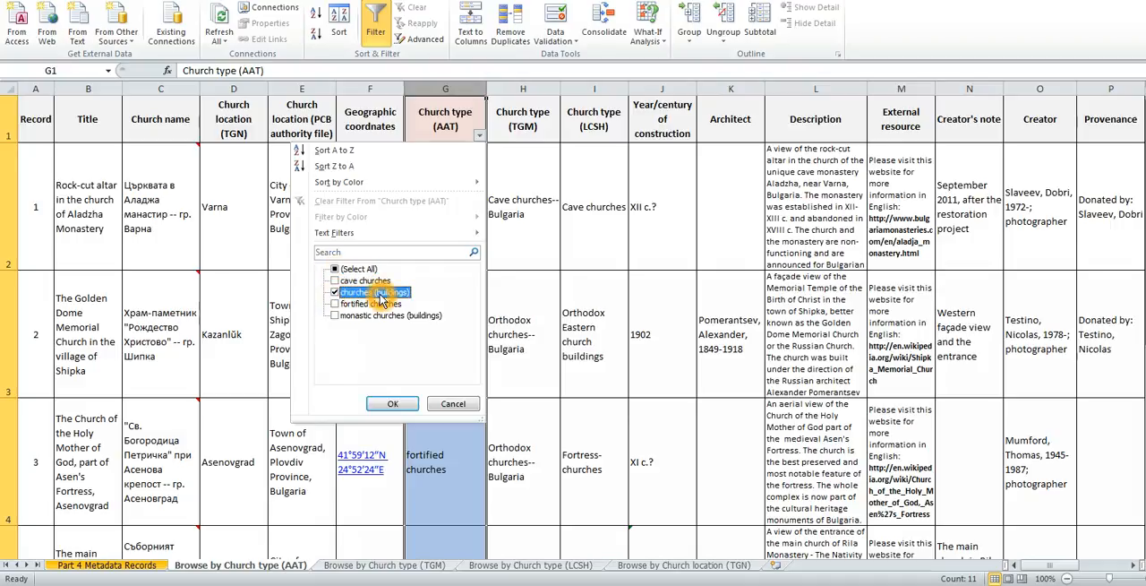
left_click(335, 292)
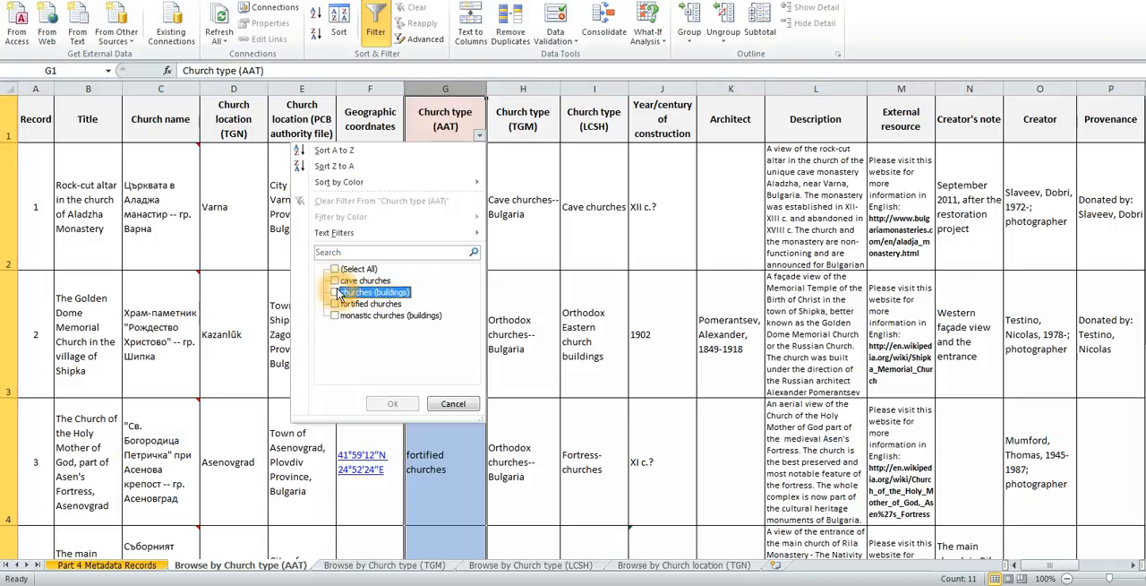
left_click(337, 304)
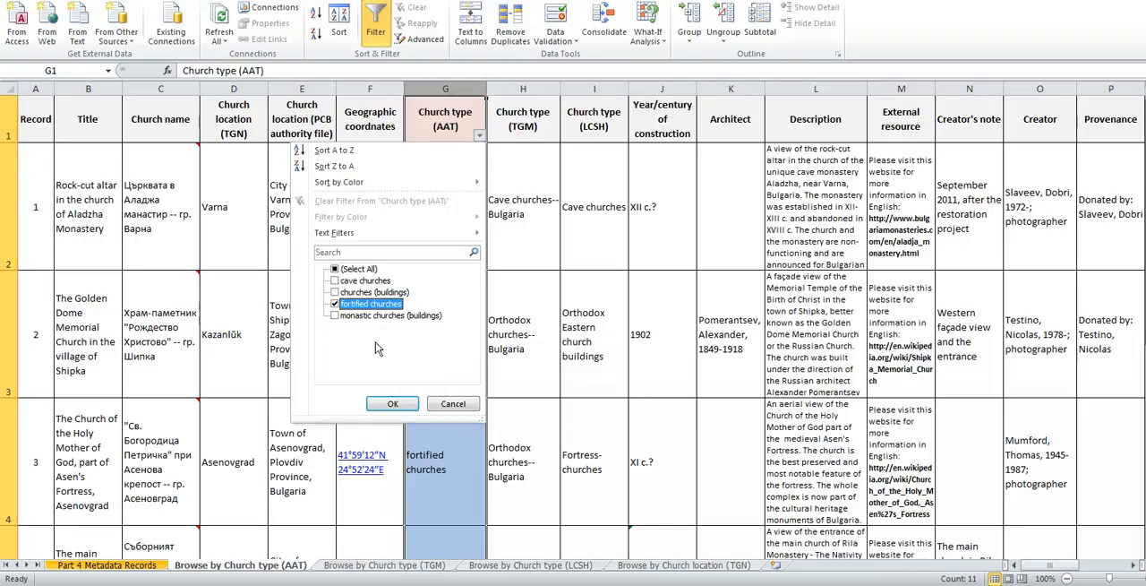
left_click(397, 310)
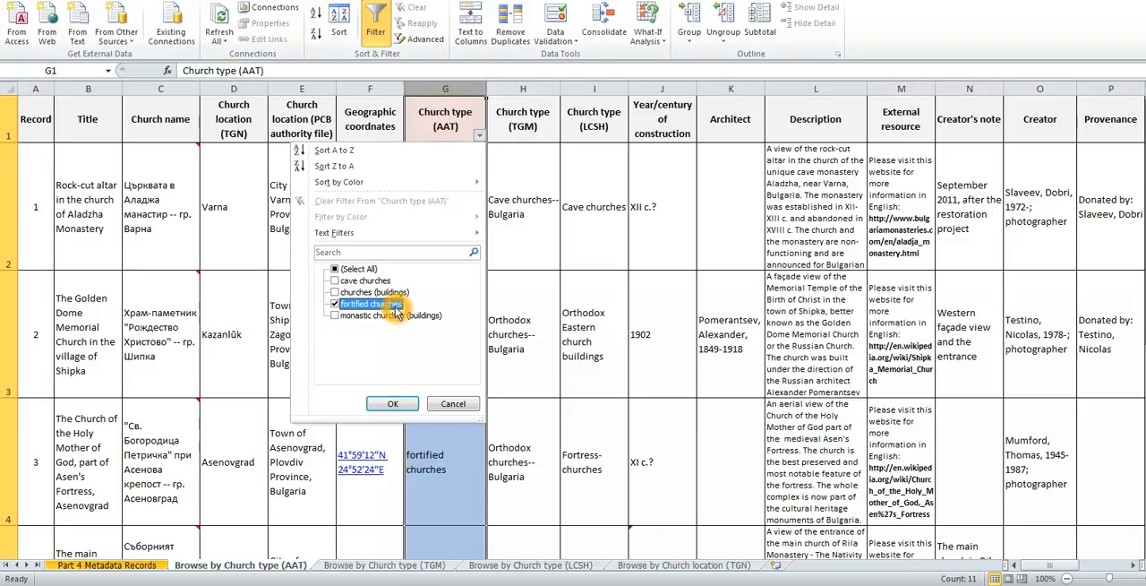
left_click(392, 404)
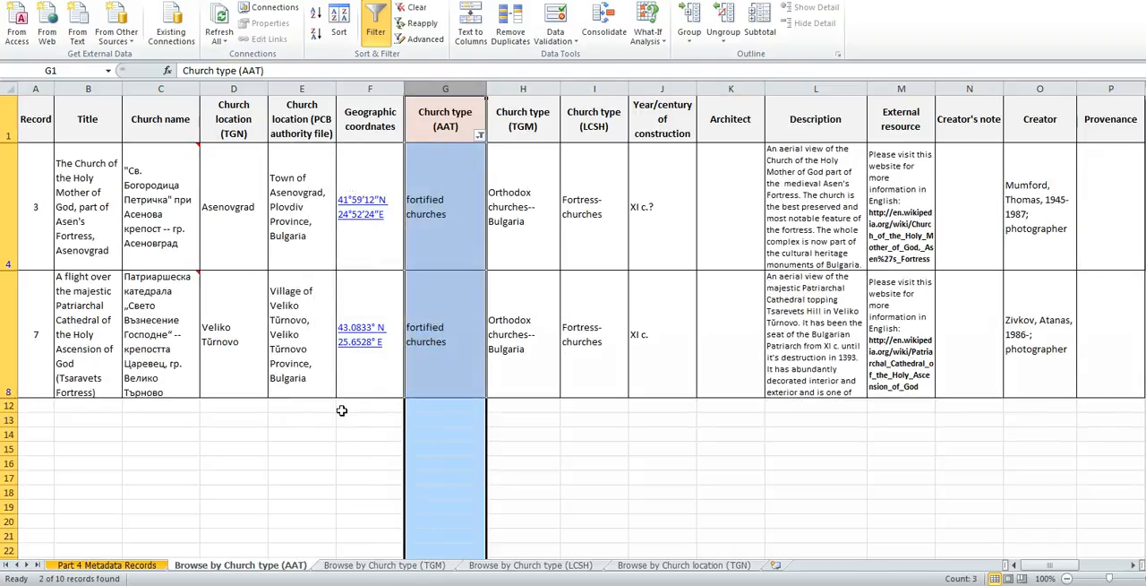
left_click(266, 434)
left_click(9, 212)
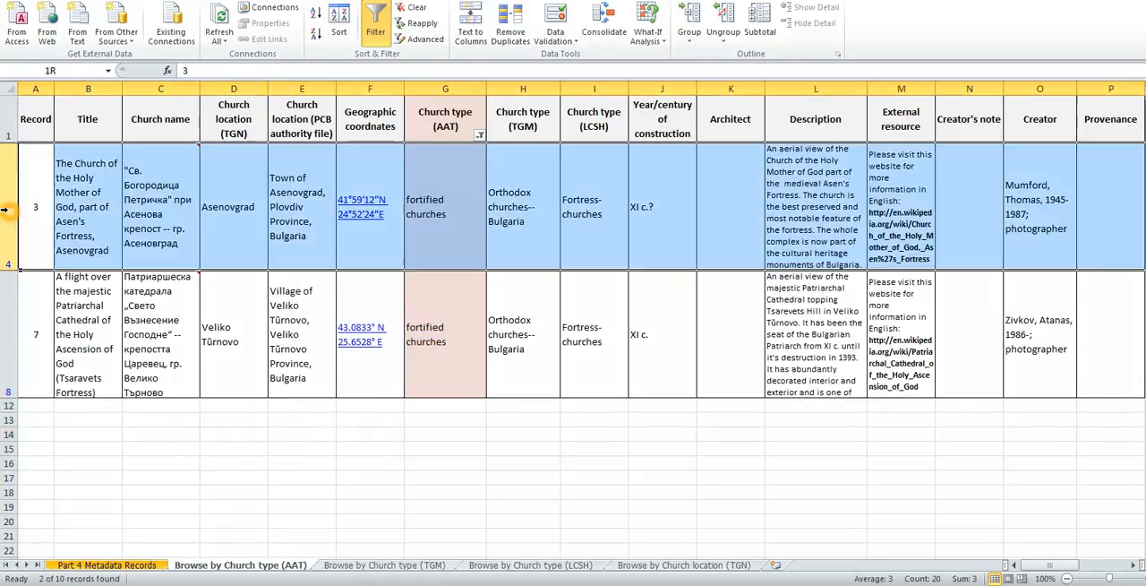
left_click(8, 333)
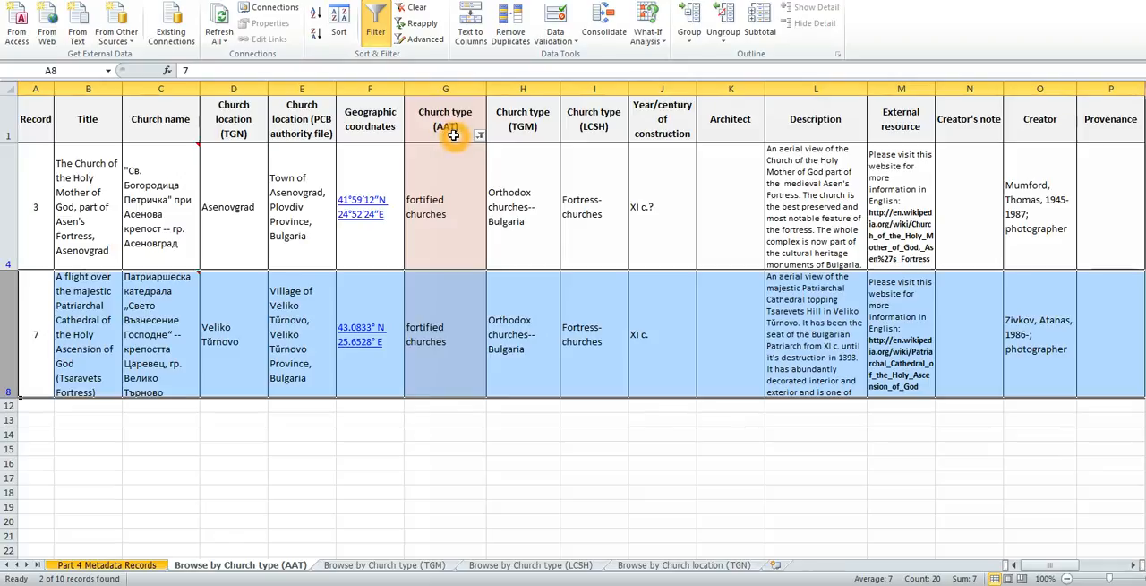
On the Browse by Church type (TGM) sheet, turn on filtering for the Church type (TGM) column.
left_click(414, 567)
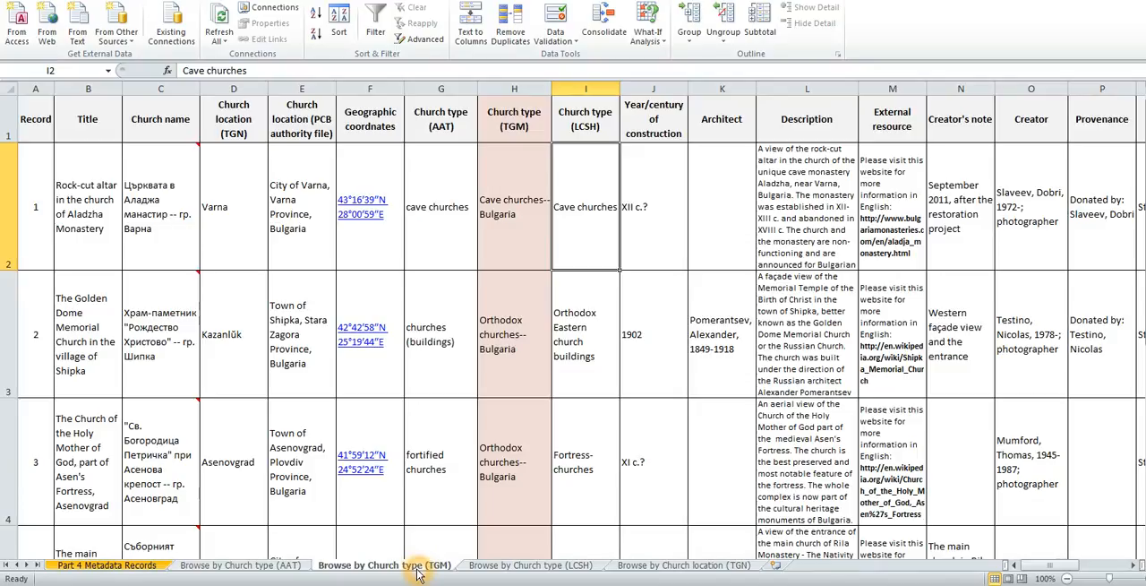
left_click(524, 87)
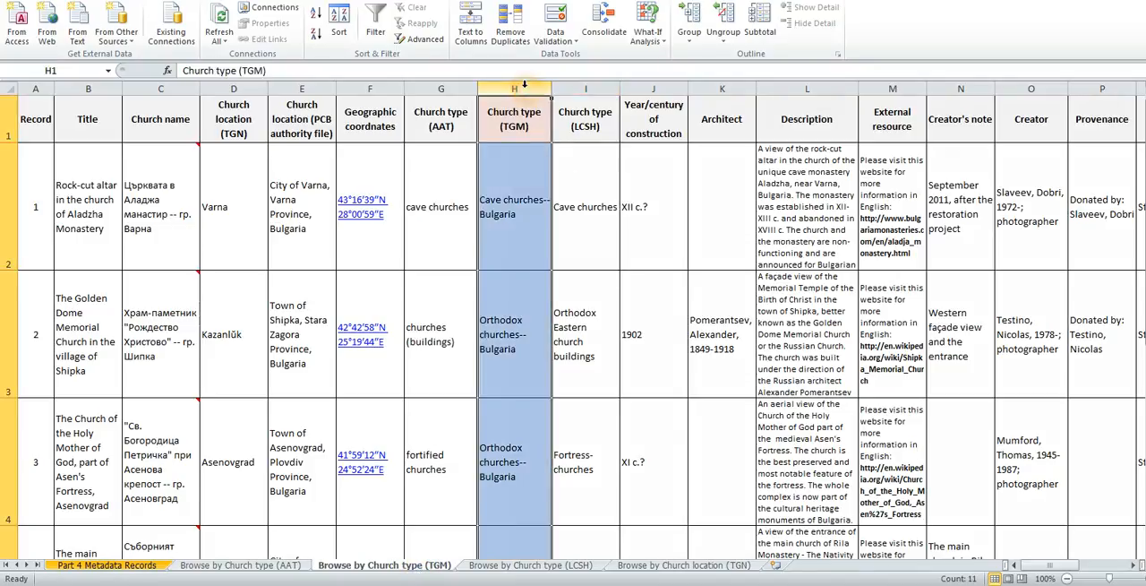
right_click(522, 136)
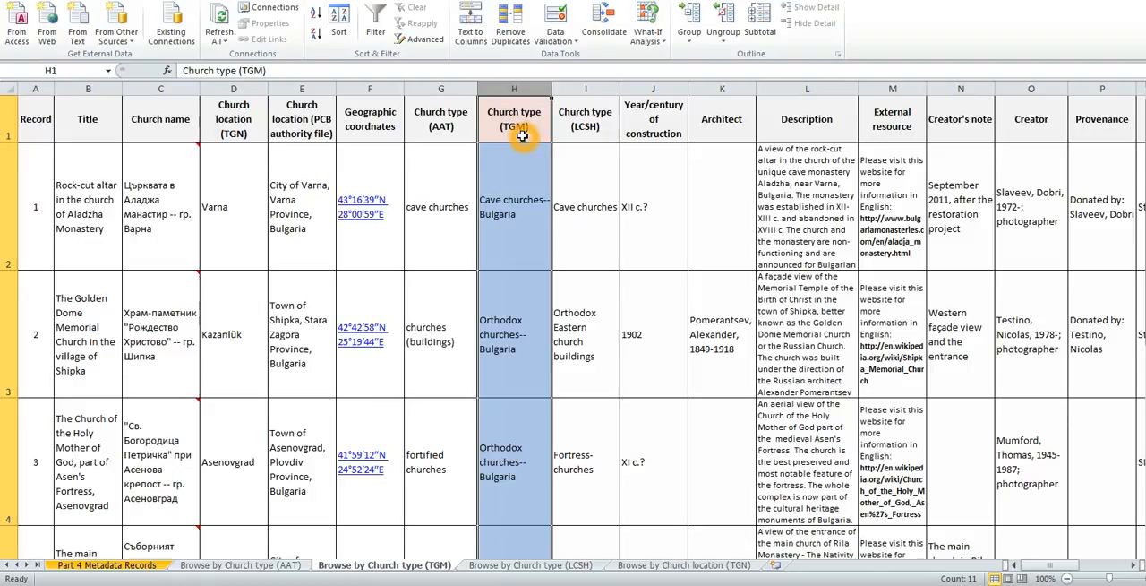
left_click(377, 25)
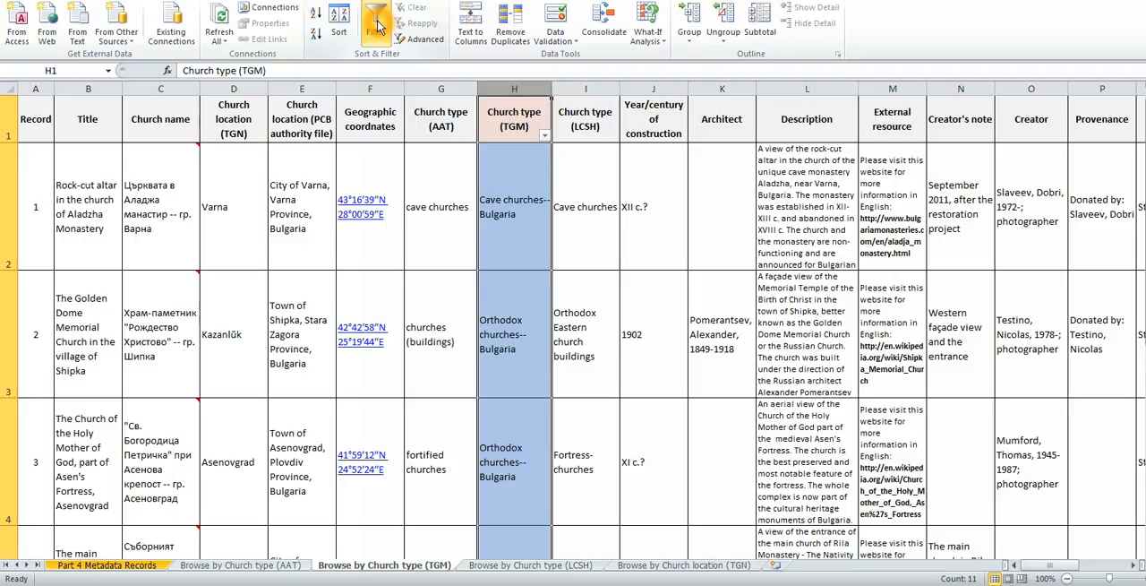
Filter the Church type (TGM) column to only Orthodox churches--Bulgaria and look through the filtered records.
left_click(545, 135)
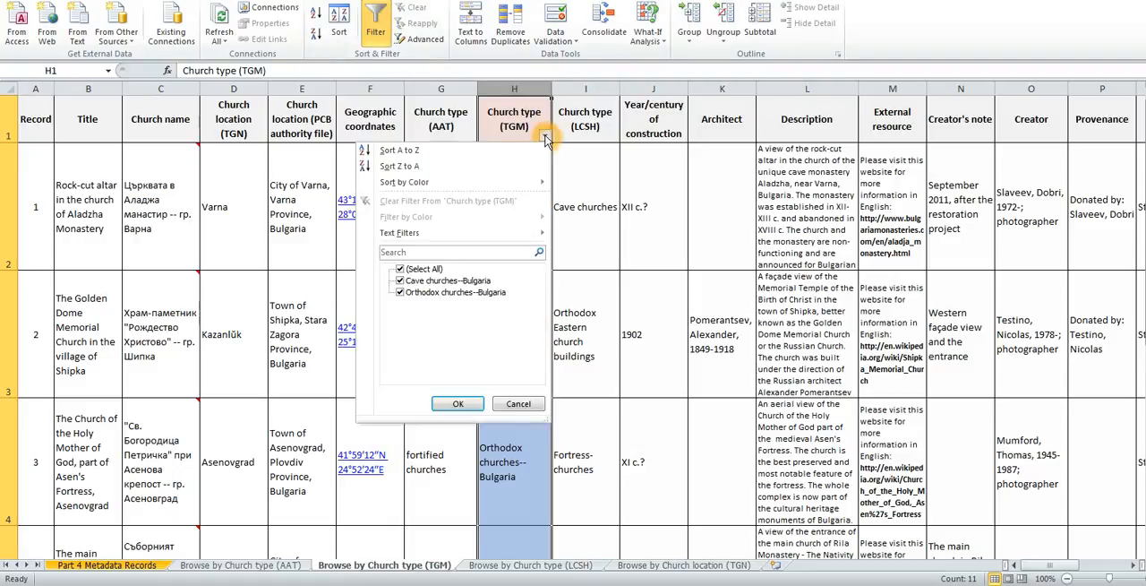
left_click(400, 268)
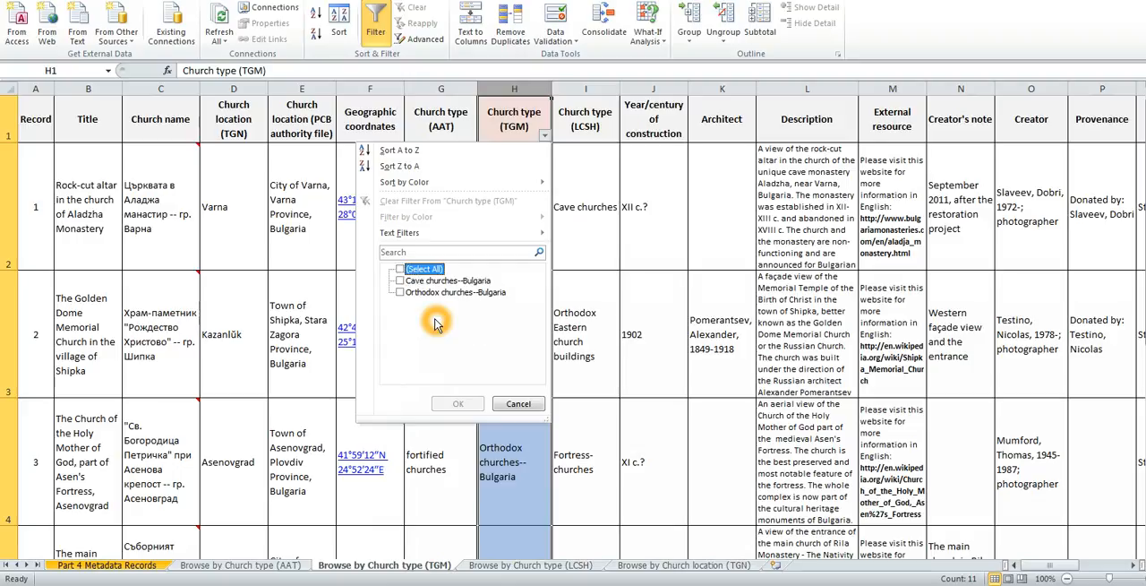
left_click(400, 293)
left_click(477, 341)
left_click(416, 295)
left_click(463, 403)
left_click(463, 403)
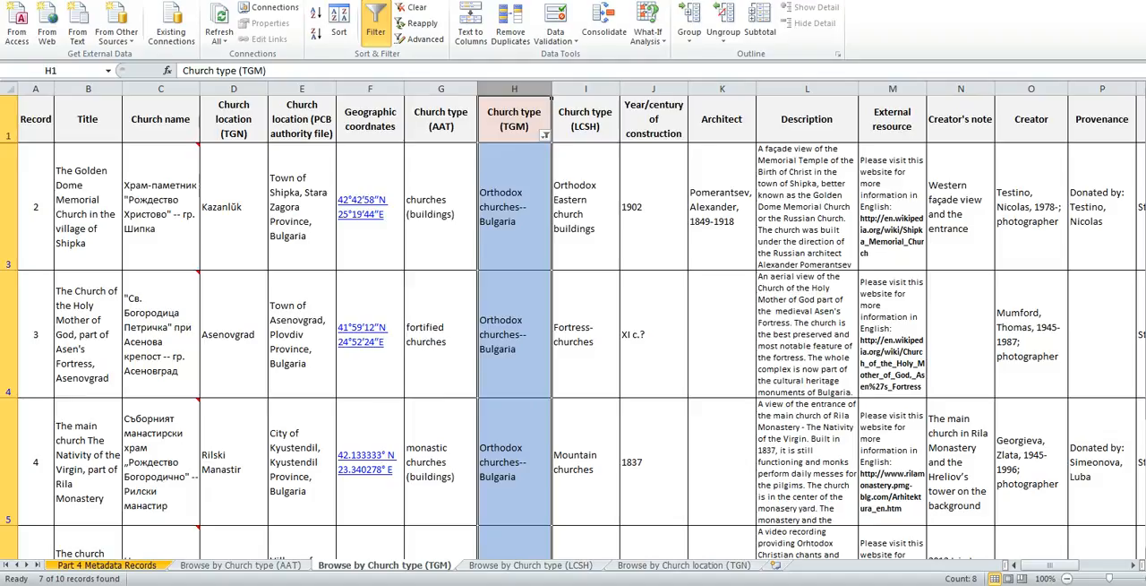
left_click_drag(1145, 284, 1145, 356)
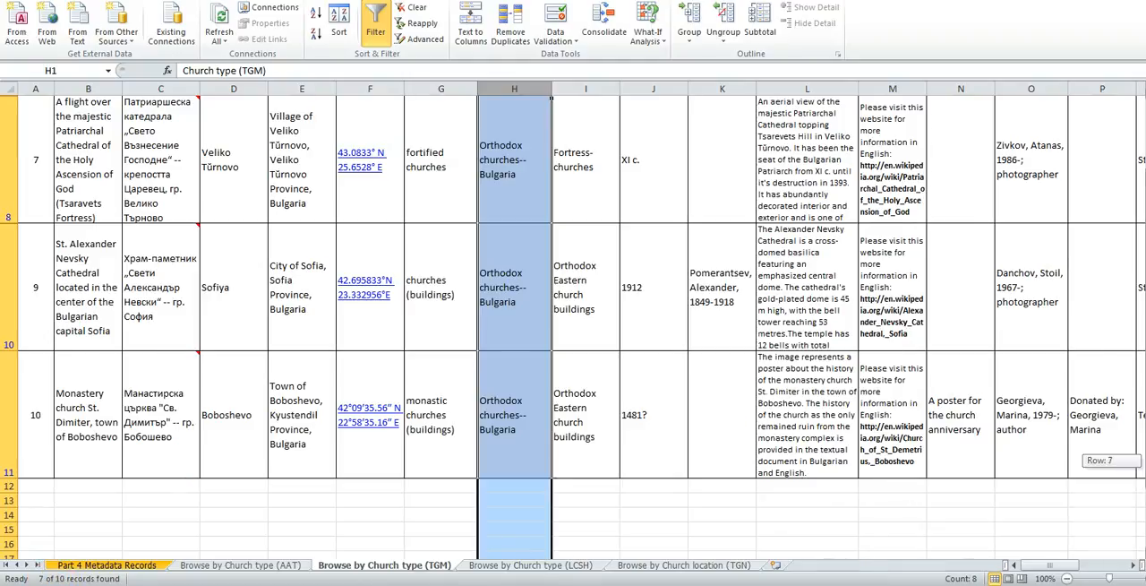
scroll(606, 281, "up", 3)
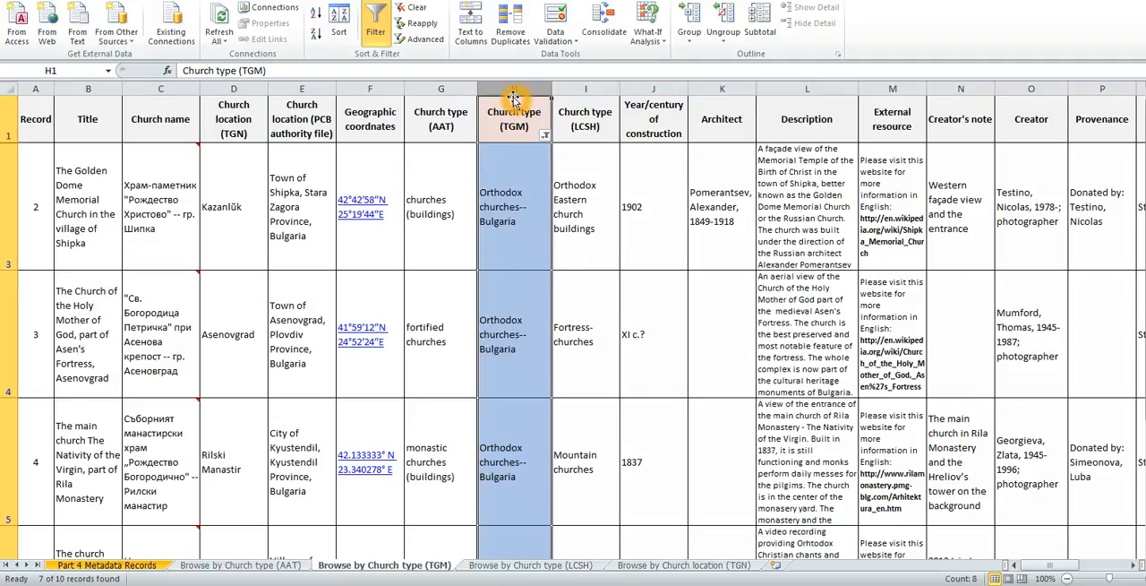
On the Browse by Church location (TGN) sheet, turn on filtering for the Church location (TGN) column.
left_click(553, 573)
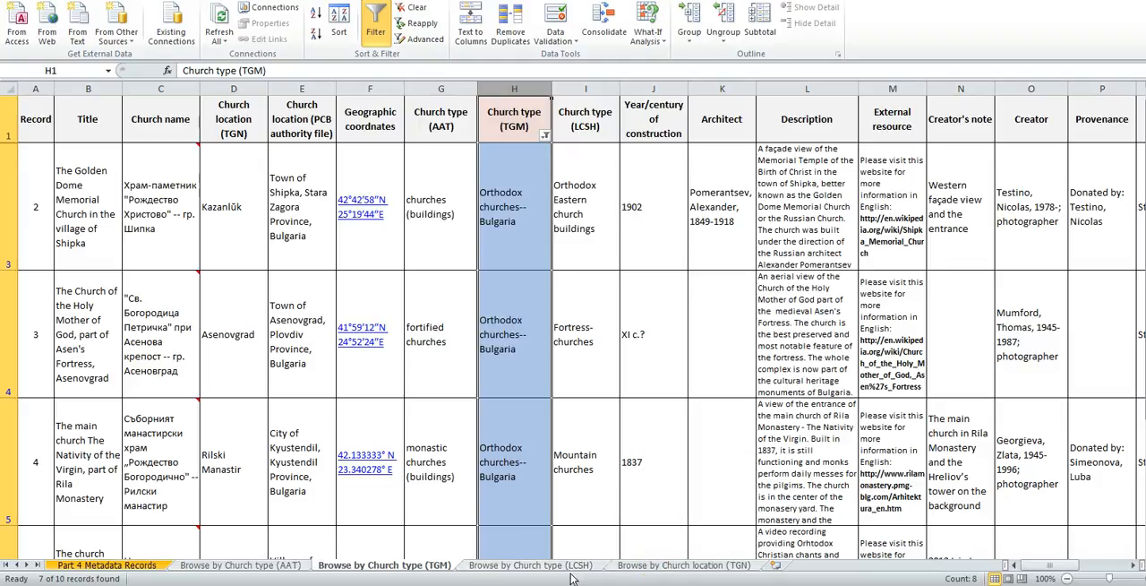
left_click(668, 566)
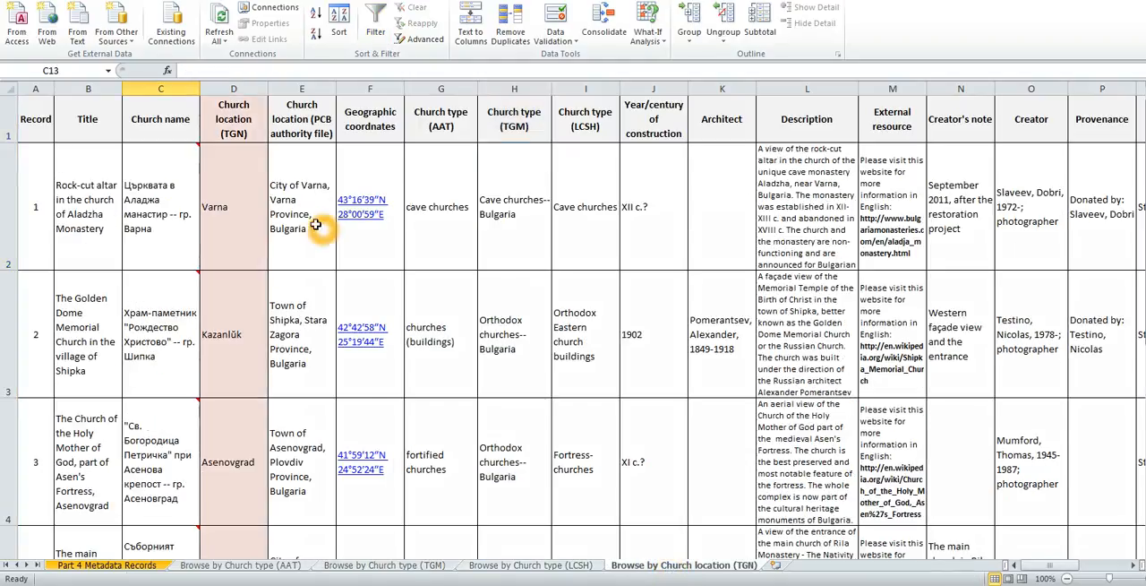
left_click(234, 87)
left_click(236, 87)
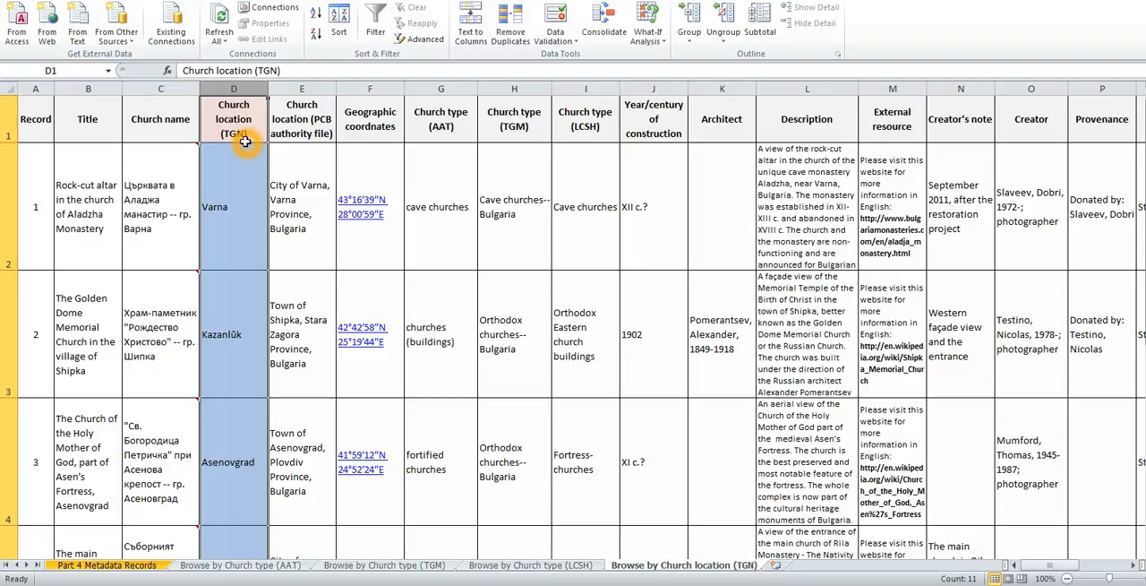
left_click(380, 33)
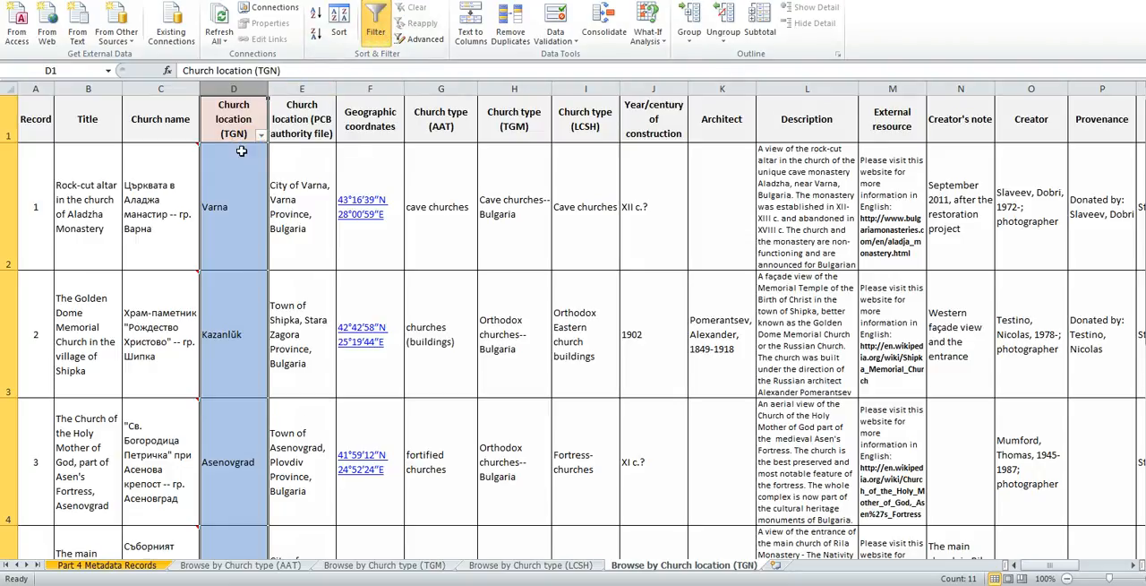
Filter the Church location (TGN) column to only Ruse and select the location cell of each resulting record in turn.
left_click(244, 105)
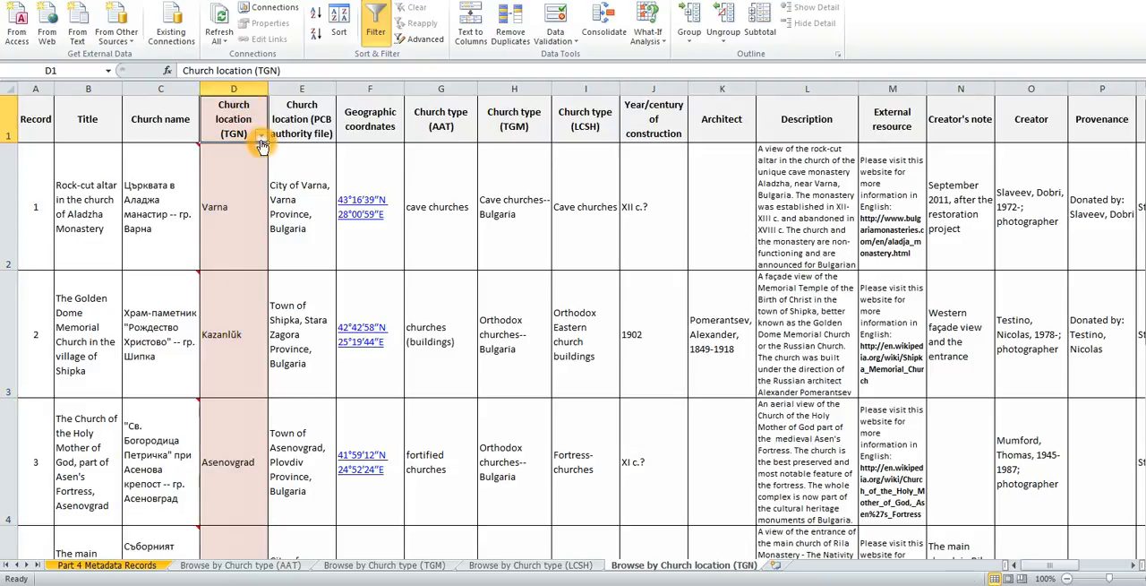
left_click(261, 136)
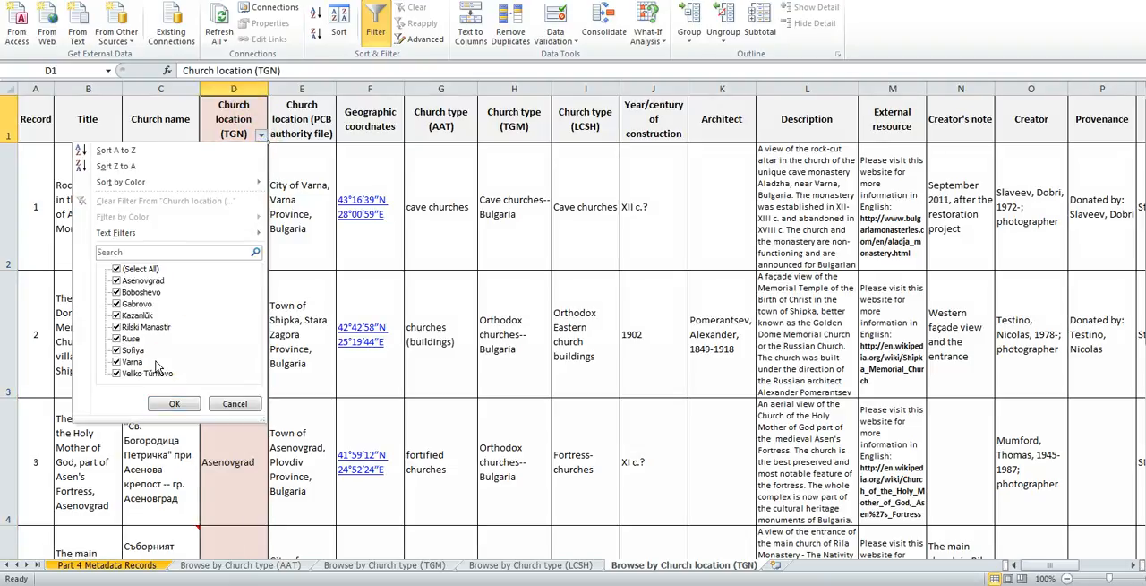
left_click(116, 268)
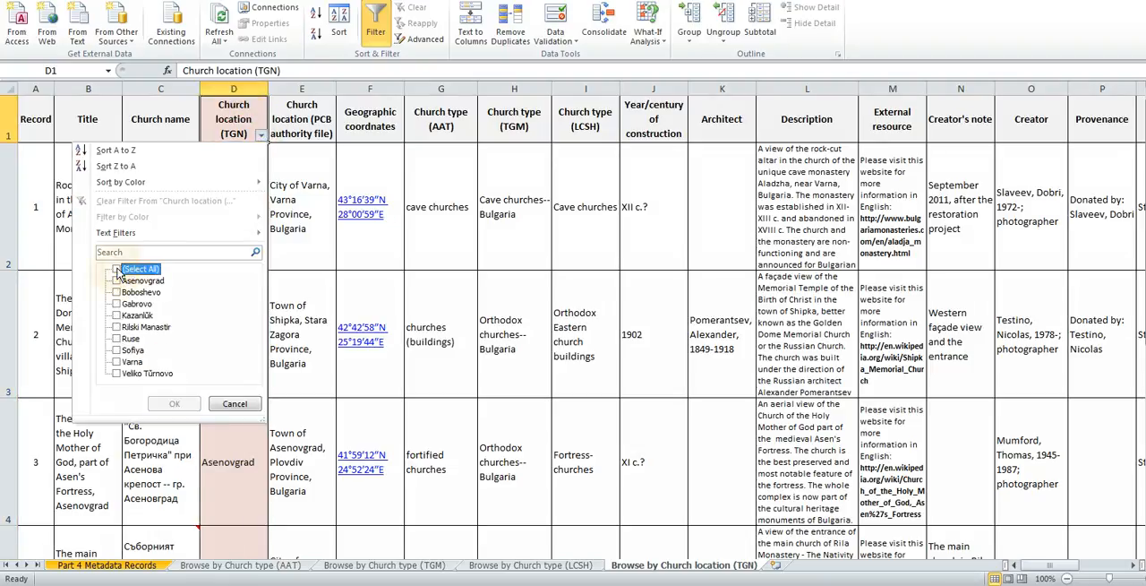
left_click(117, 338)
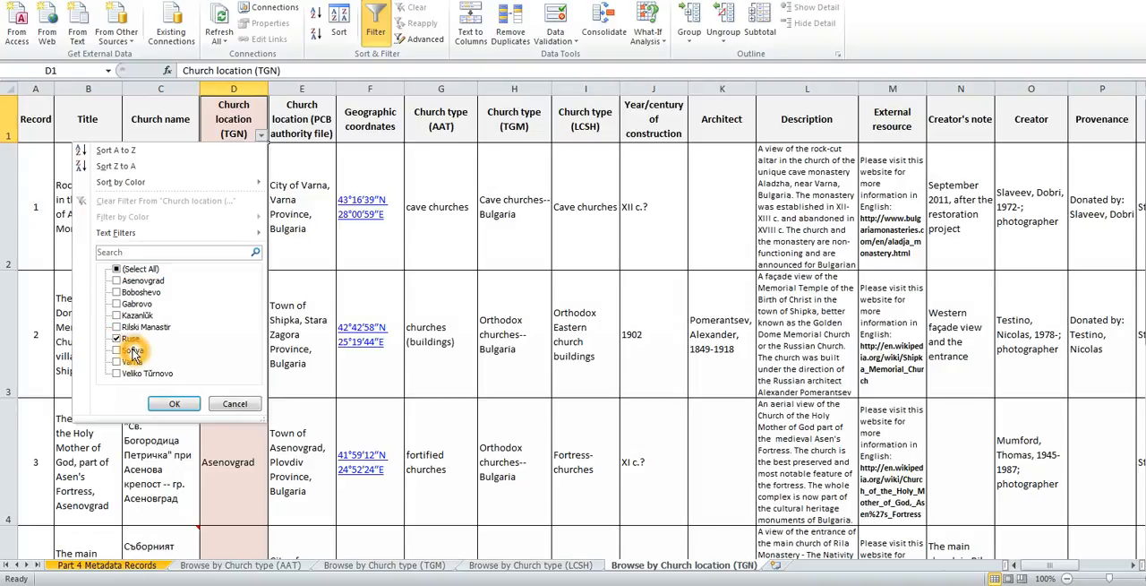
left_click(174, 403)
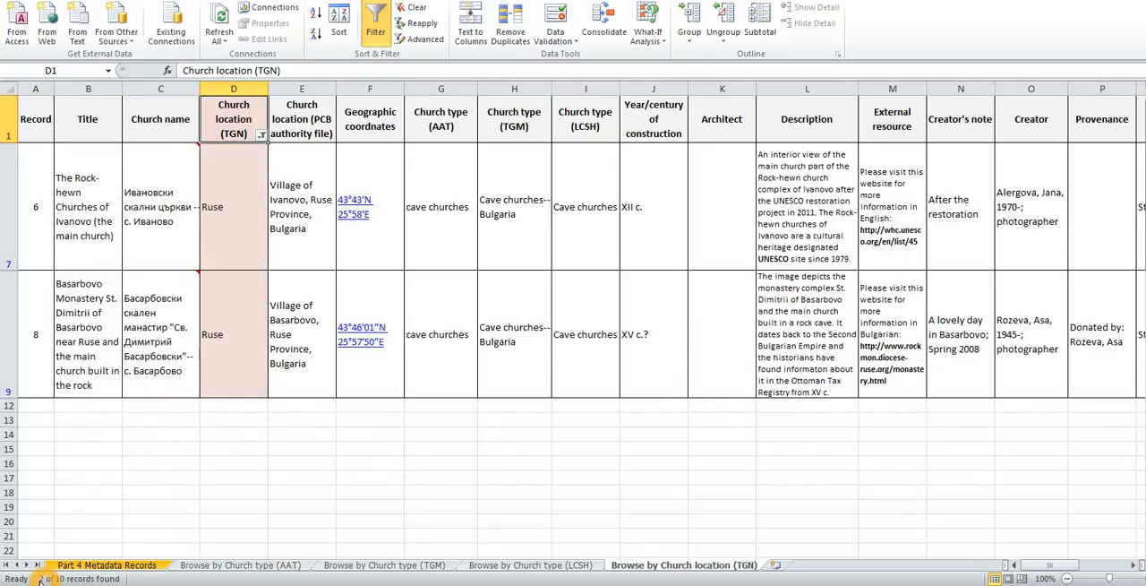
left_click(225, 210)
left_click(233, 295)
Turn off filtering for the Church location (TGN) column so that all records are listed again.
left_click(234, 87)
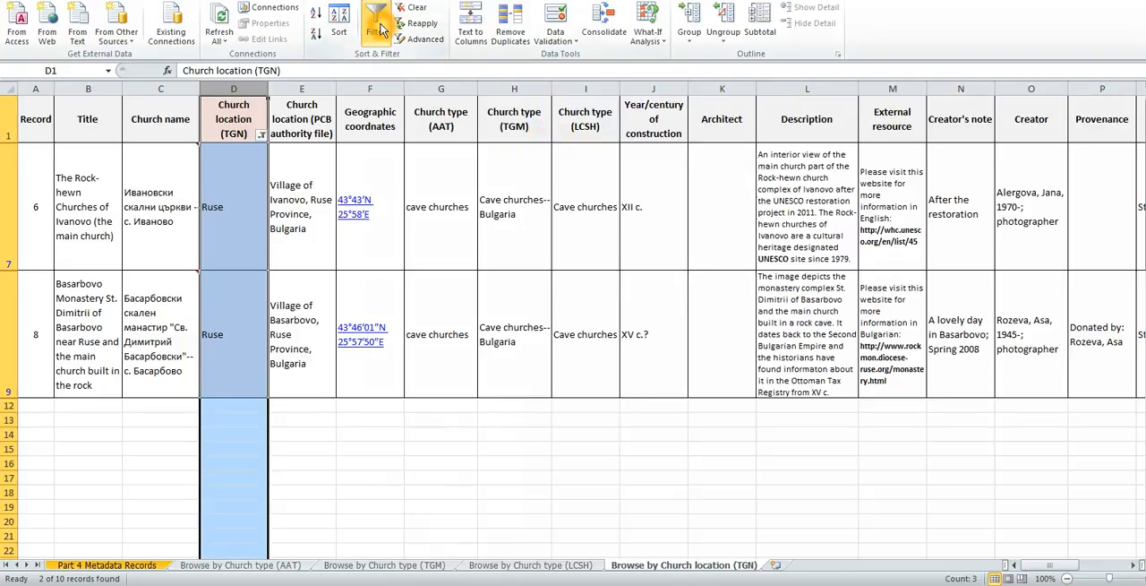
left_click(380, 30)
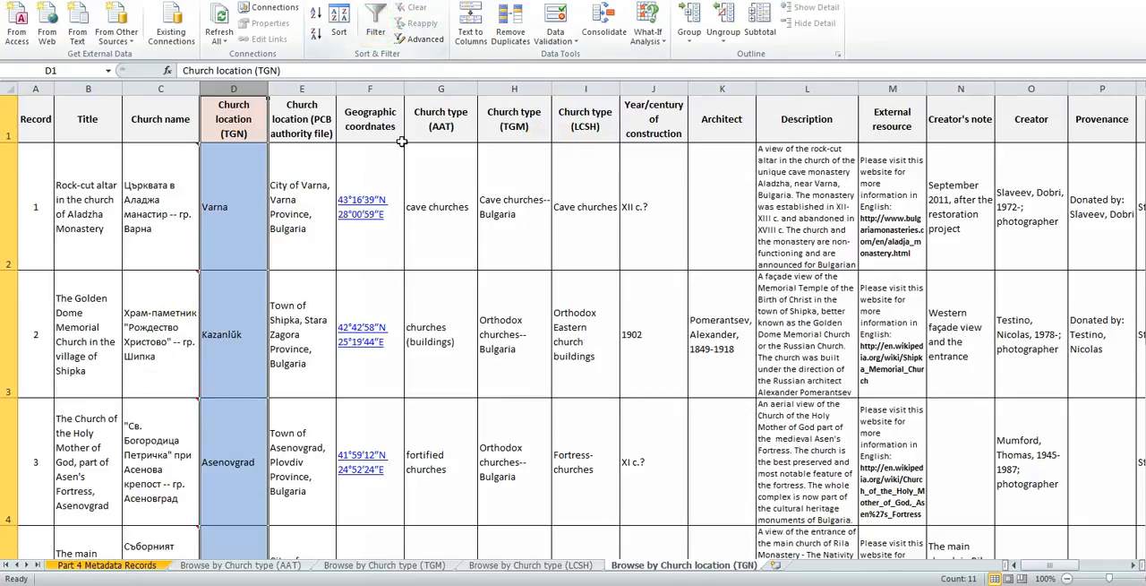